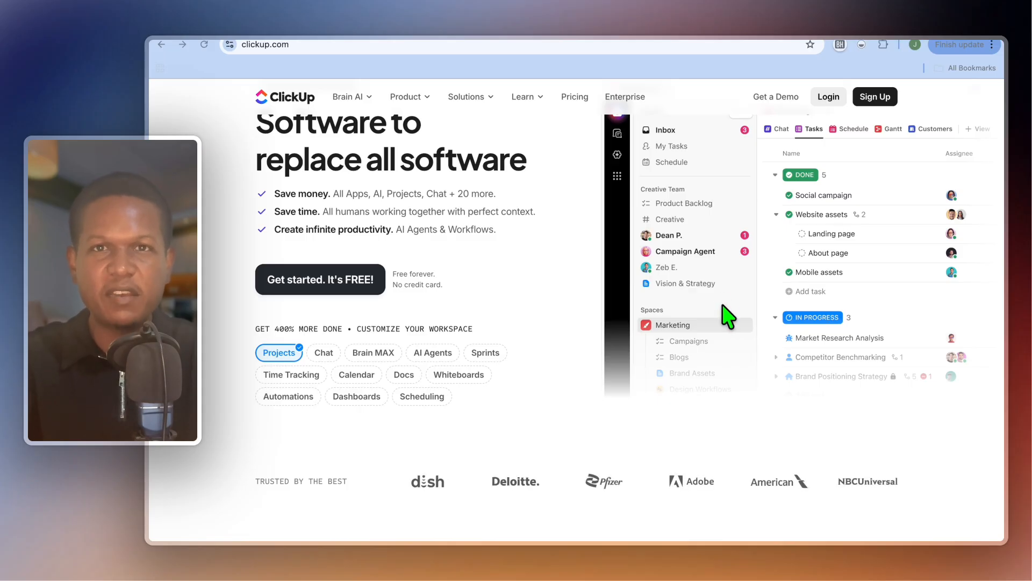
# Look through the ClickUp homepage's product overview and feature list.
pyautogui.scroll(-2, 727, 316)
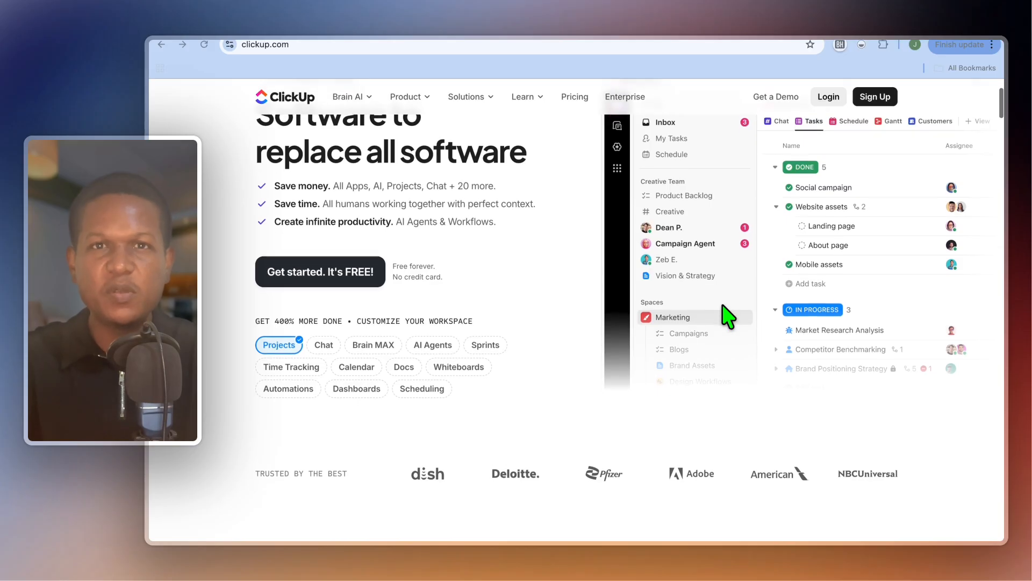
pyautogui.scroll(-8, 726, 316)
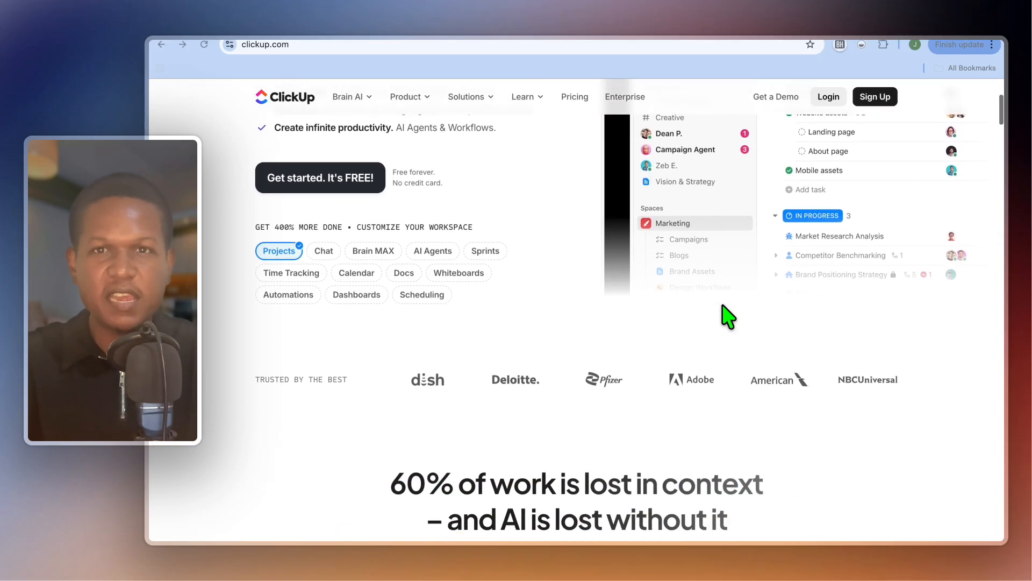
pyautogui.scroll(-2, 727, 317)
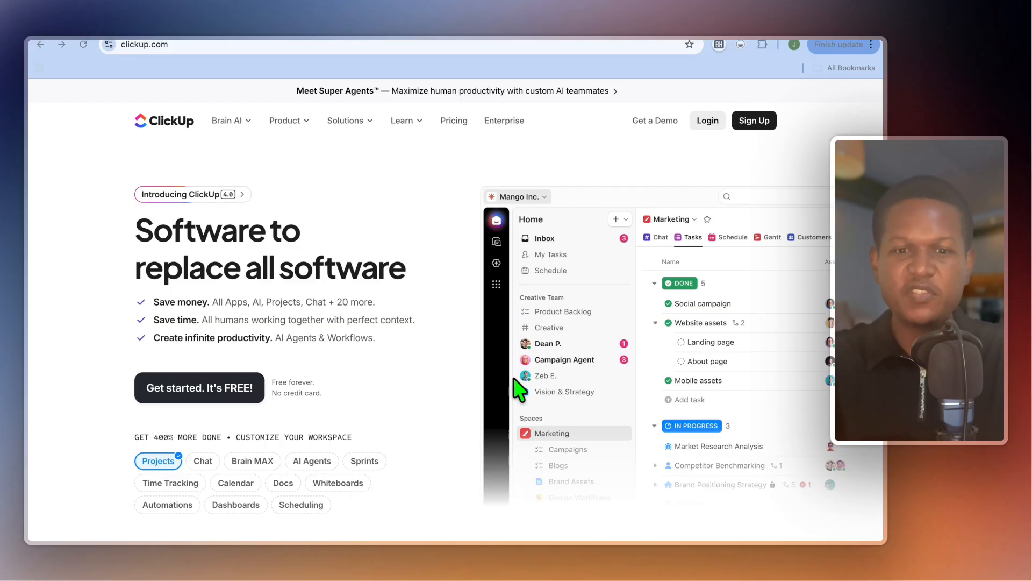
pyautogui.scroll(-1, 517, 389)
pyautogui.scroll(-2, 518, 388)
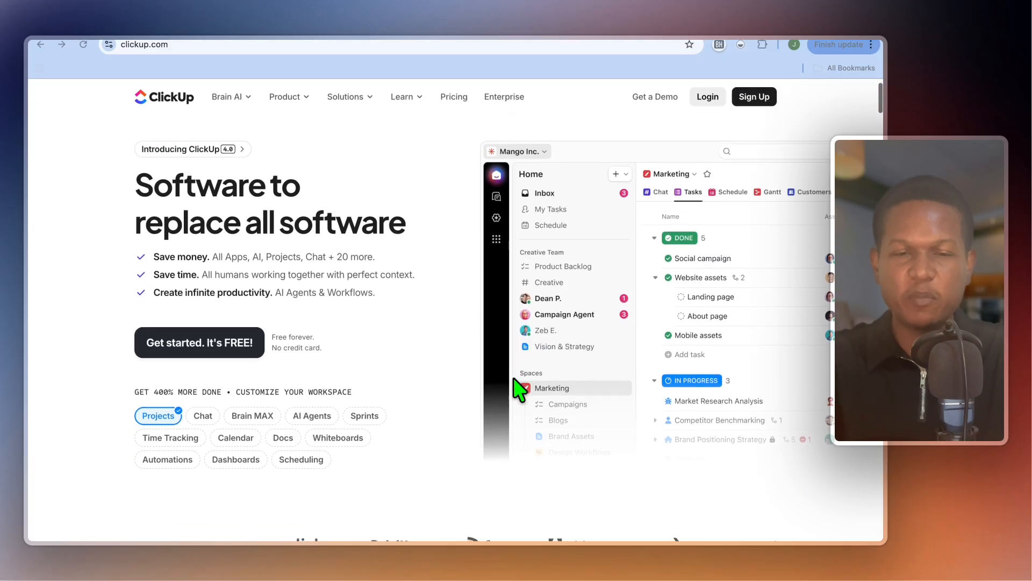
pyautogui.scroll(-3, 518, 388)
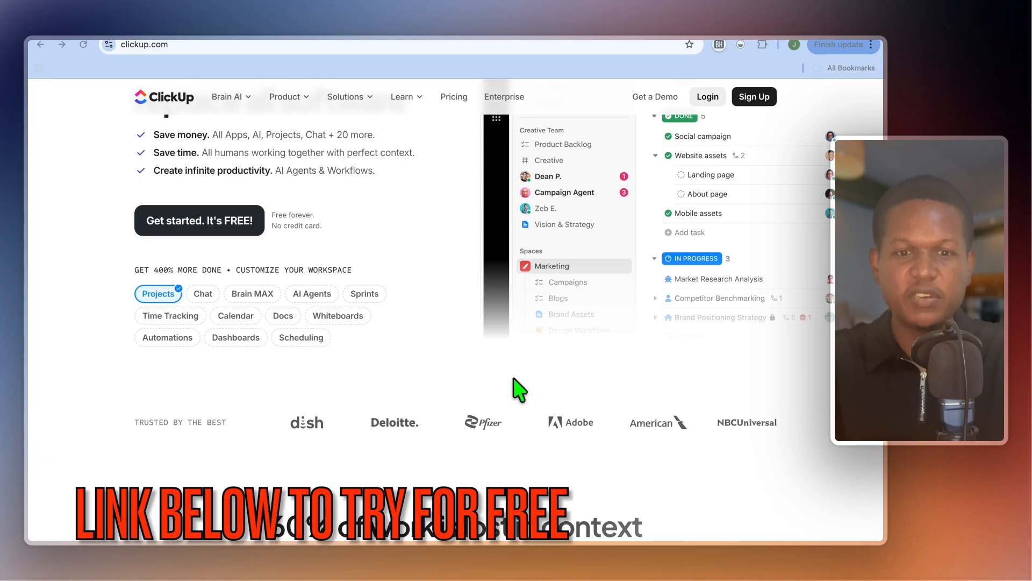
pyautogui.scroll(-2, 518, 388)
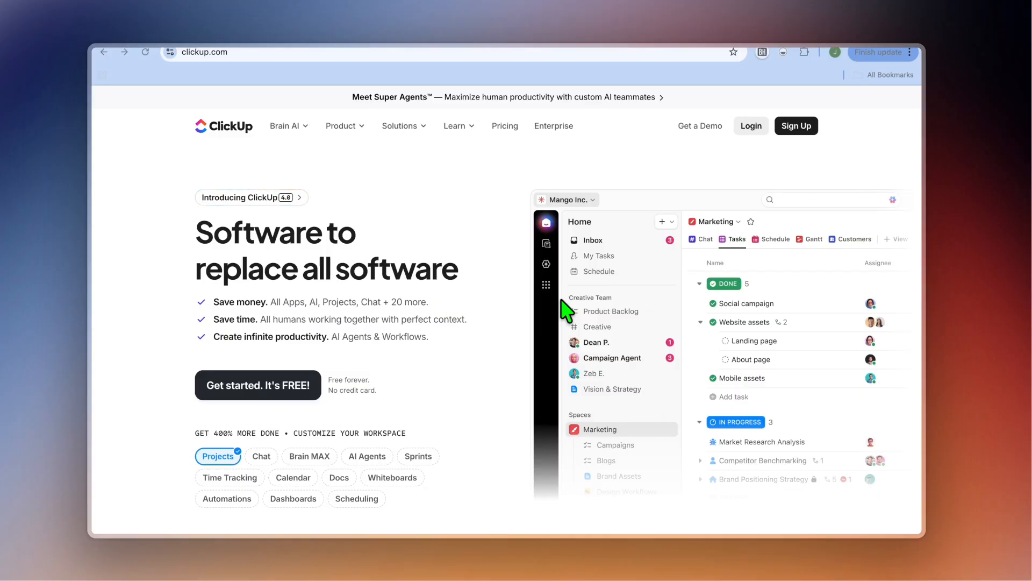
pyautogui.scroll(-2, 323, 382)
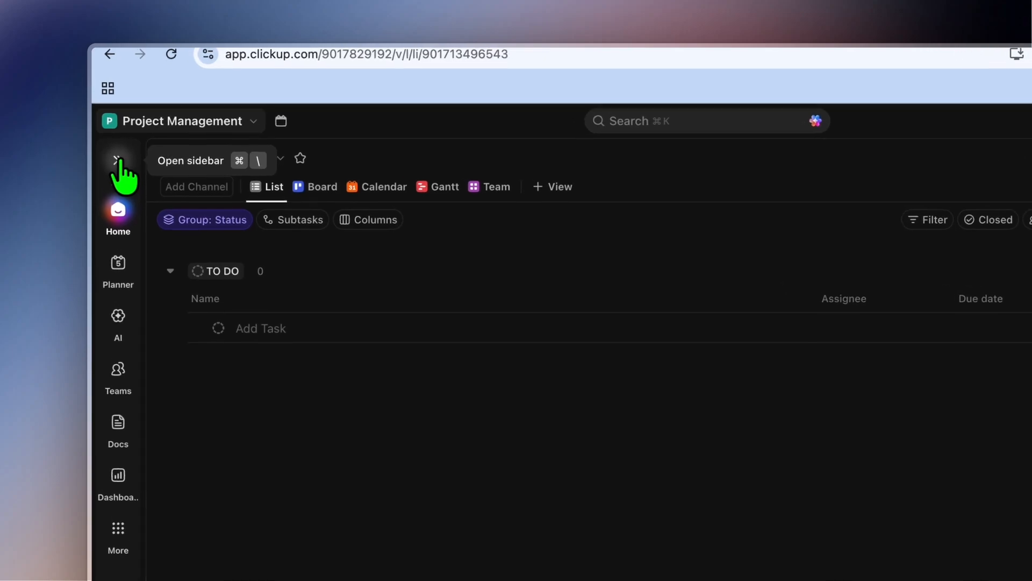
# Expand the collapsed sidebar and open the Website Redesign list in the Projects space.
pyautogui.click(117, 161)
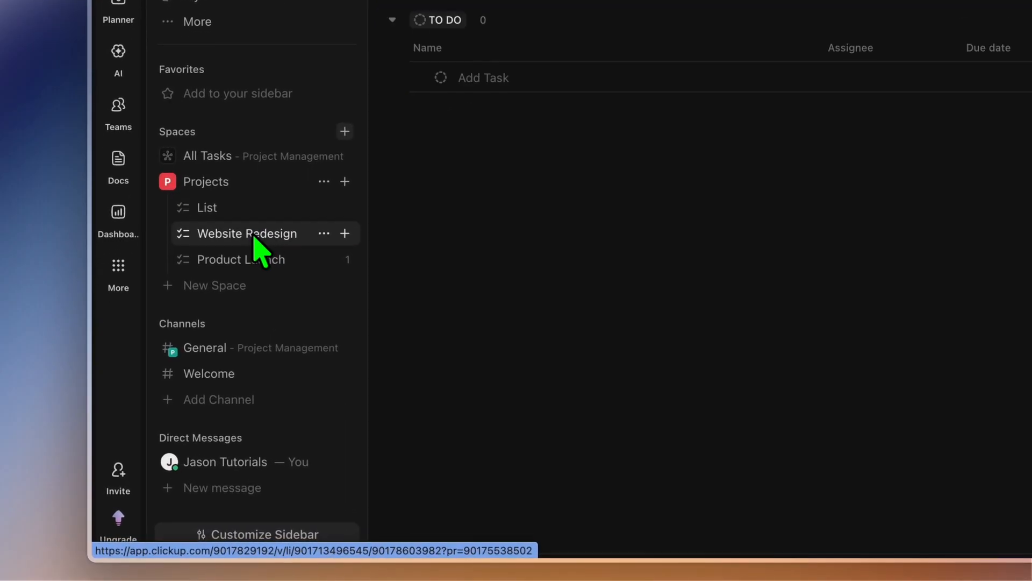
pyautogui.click(254, 236)
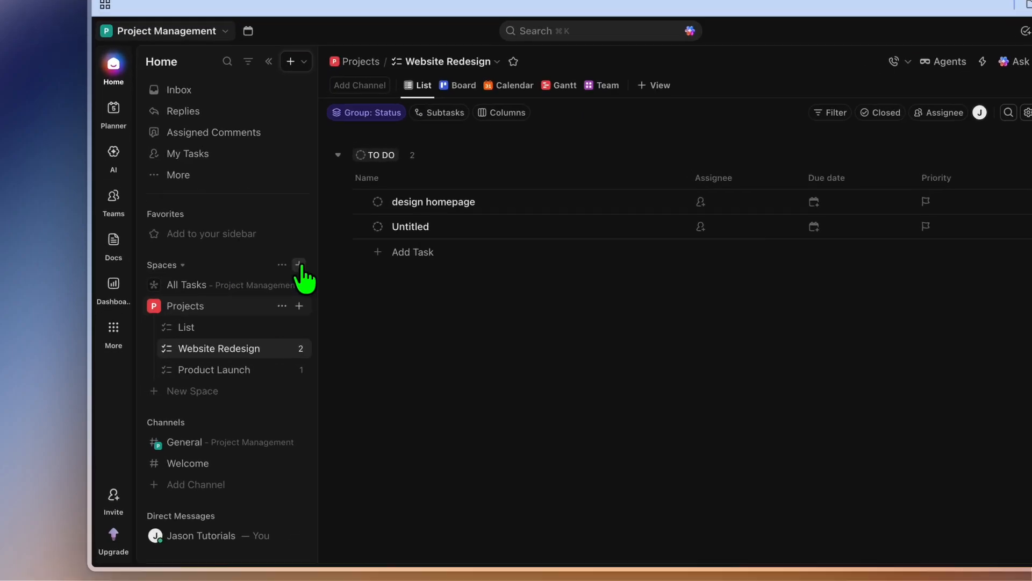
# Open the form for creating a new Space and dismiss it without saving.
pyautogui.click(299, 265)
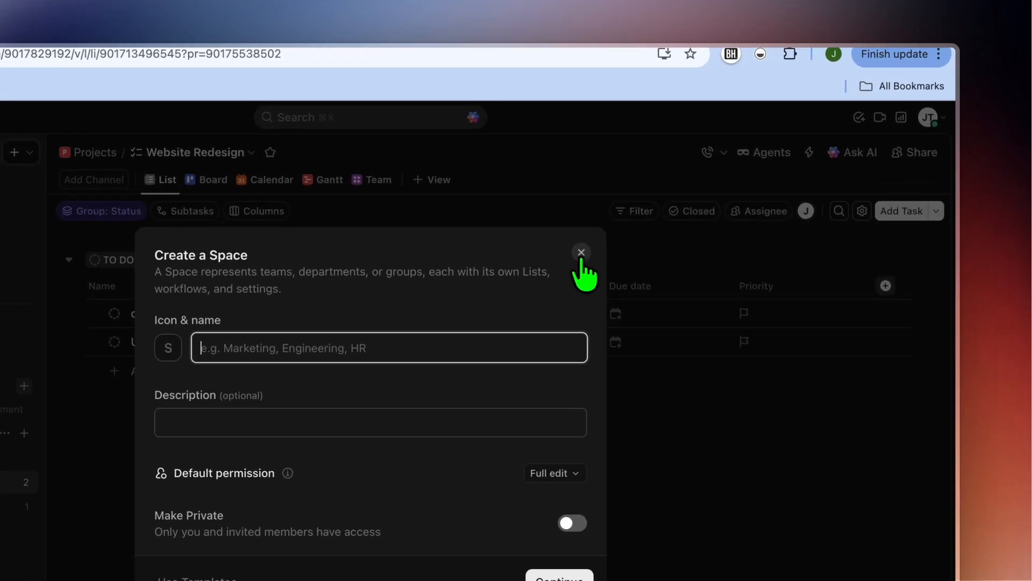
pyautogui.click(656, 192)
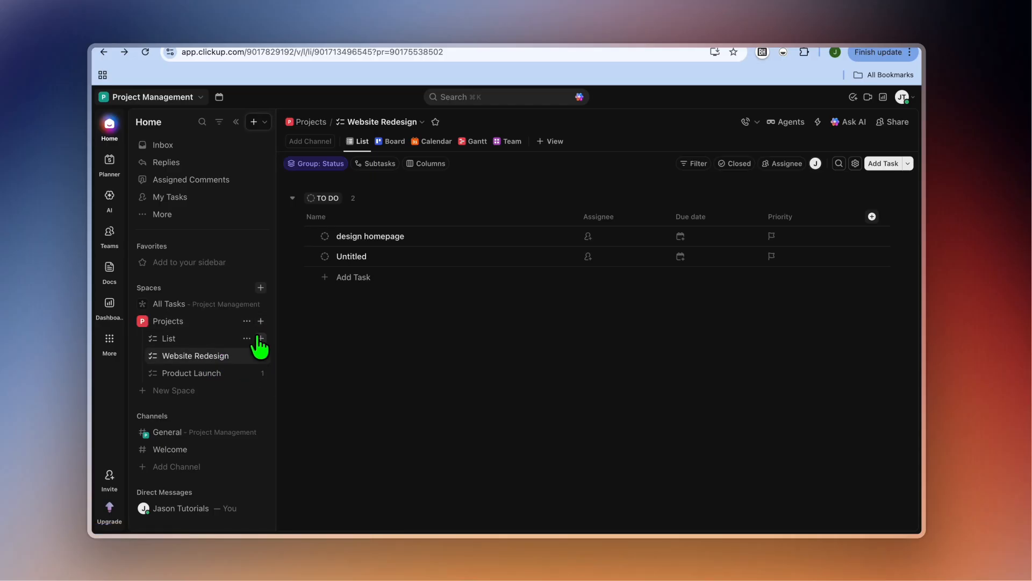
# Create a list named "client project" in the Projects space.
pyautogui.click(261, 321)
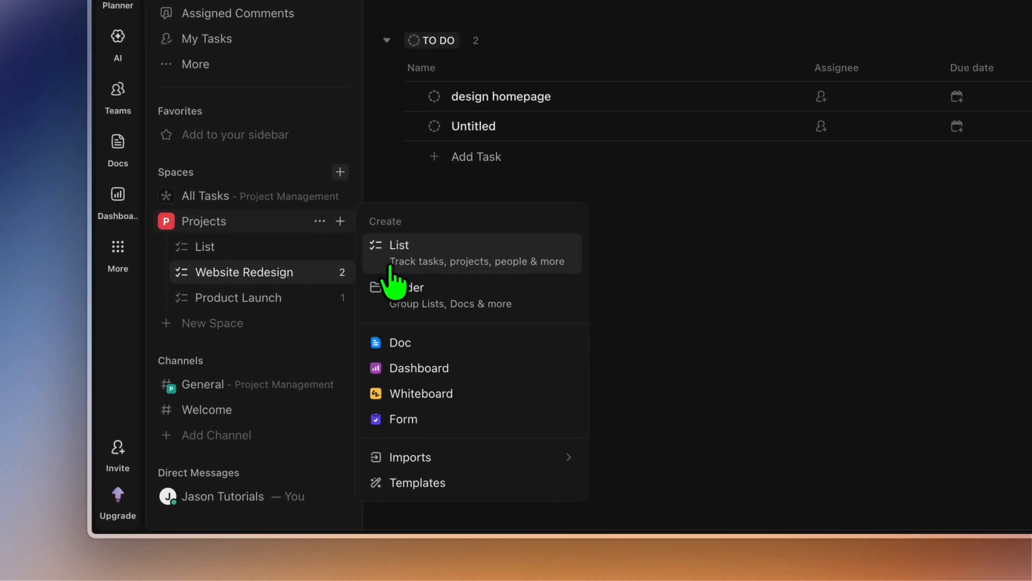
pyautogui.click(389, 268)
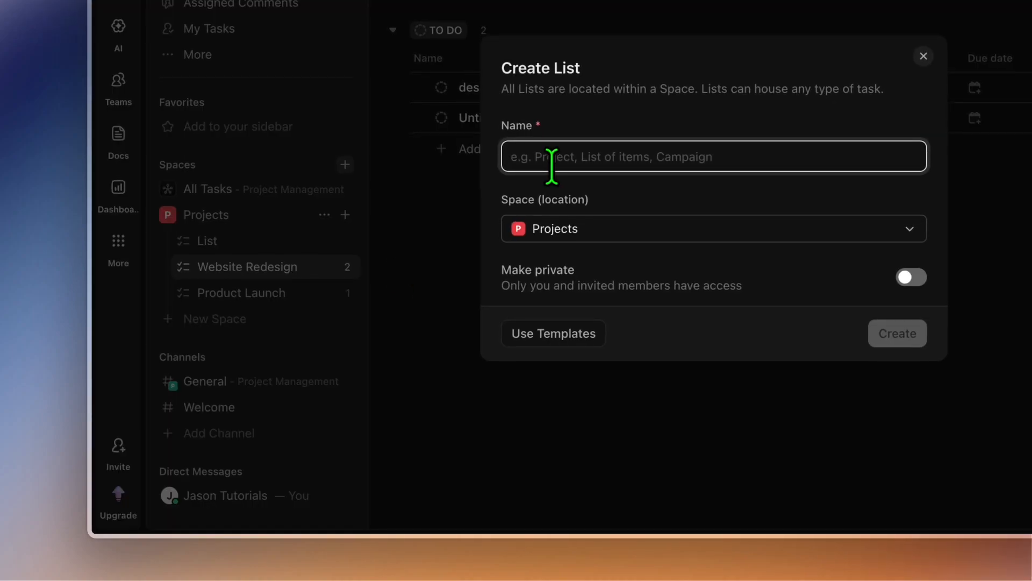
pyautogui.write('client project')
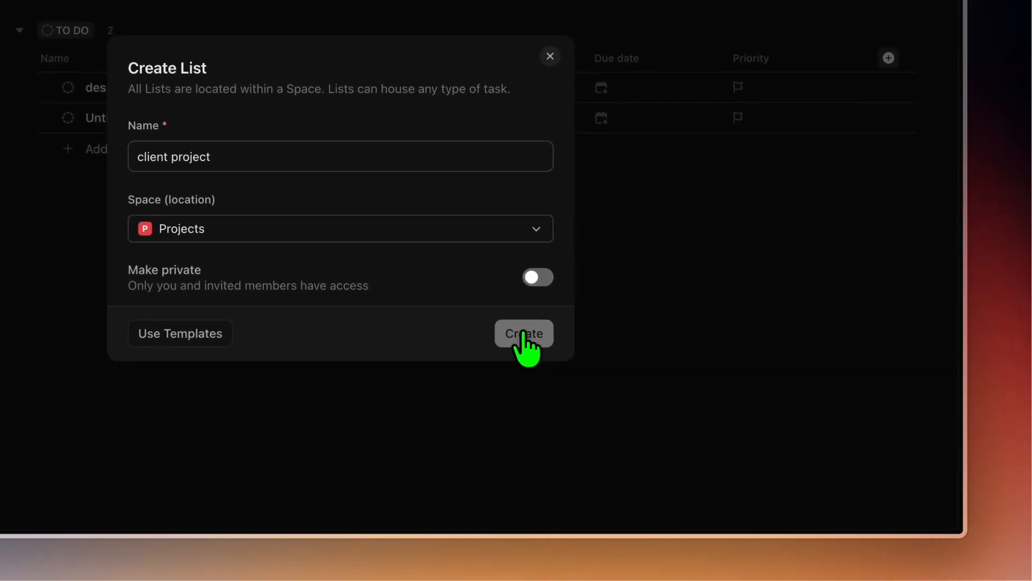
pyautogui.click(524, 336)
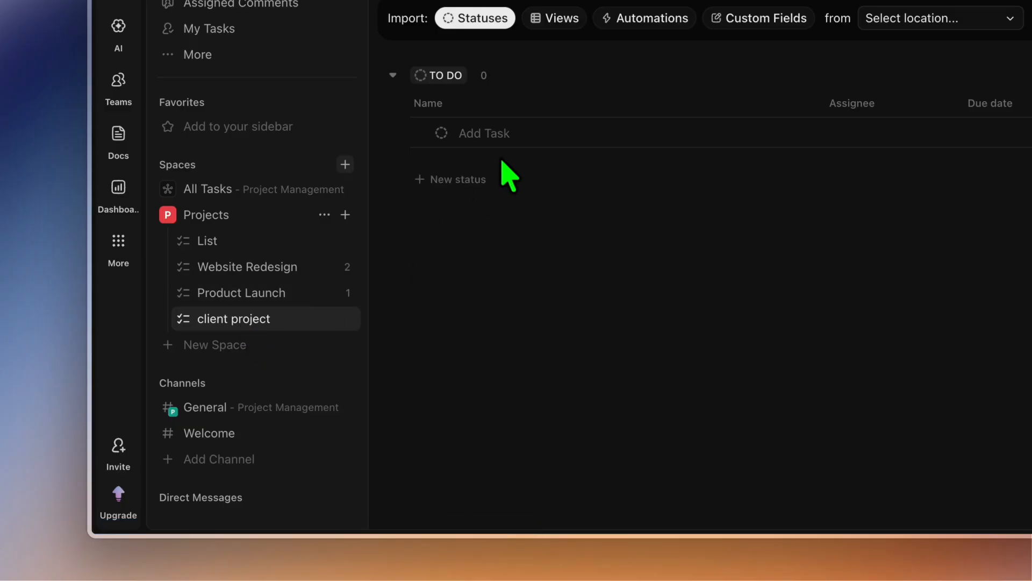
# Add a task named "set up ads" under TO DO in the client project list.
pyautogui.click(495, 134)
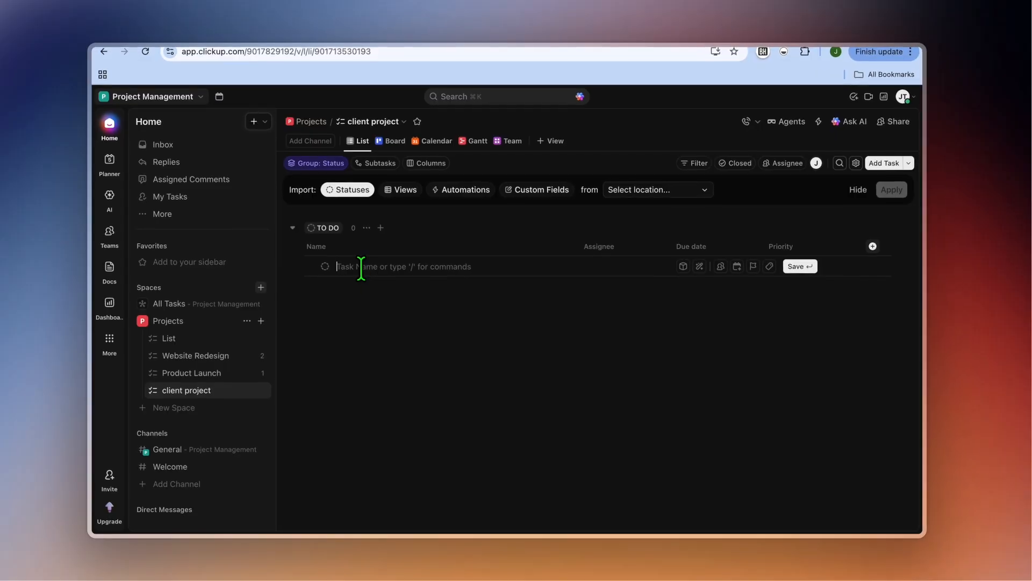
pyautogui.write('set up')
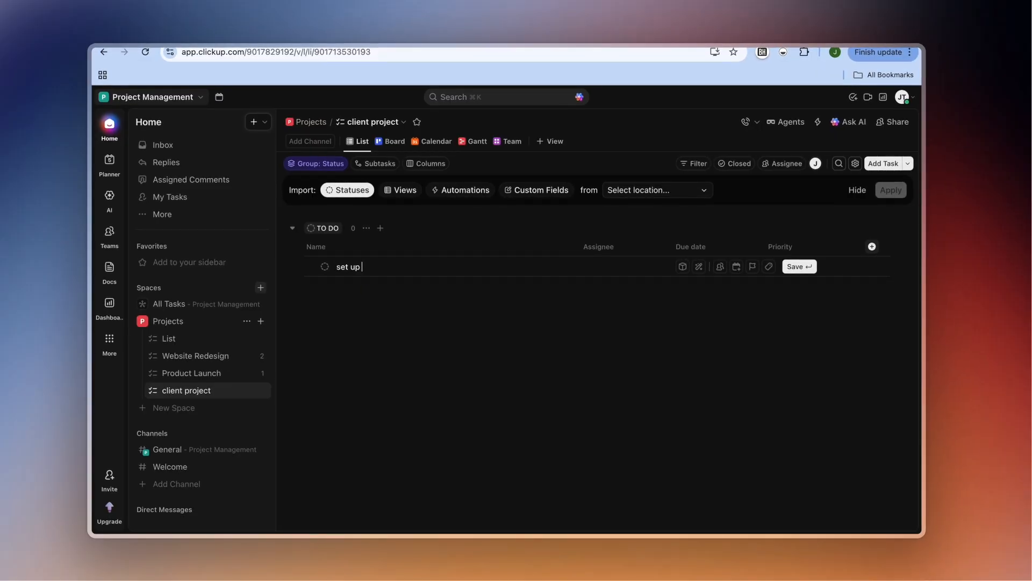
pyautogui.press('Return')
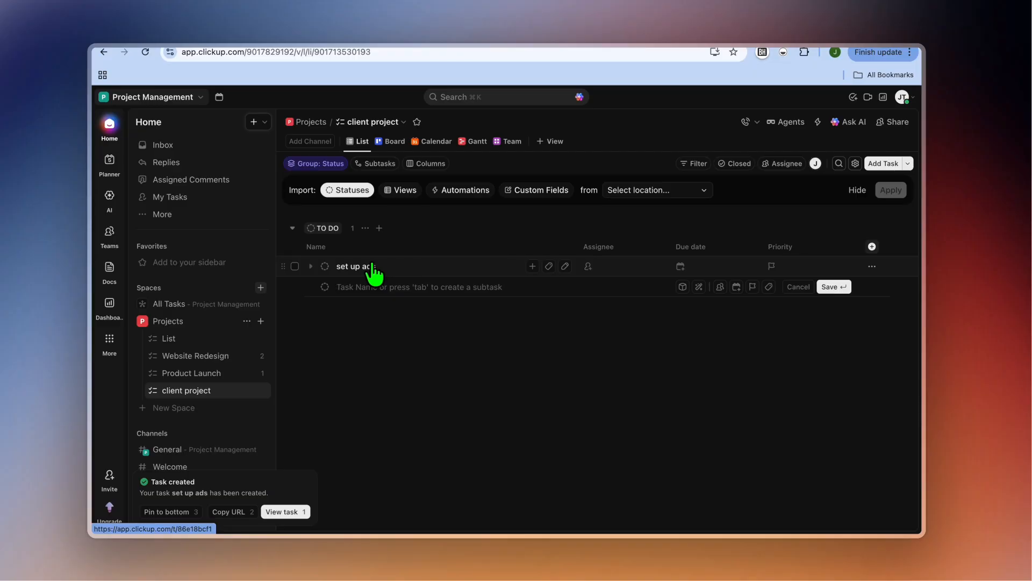
pyautogui.press('Escape')
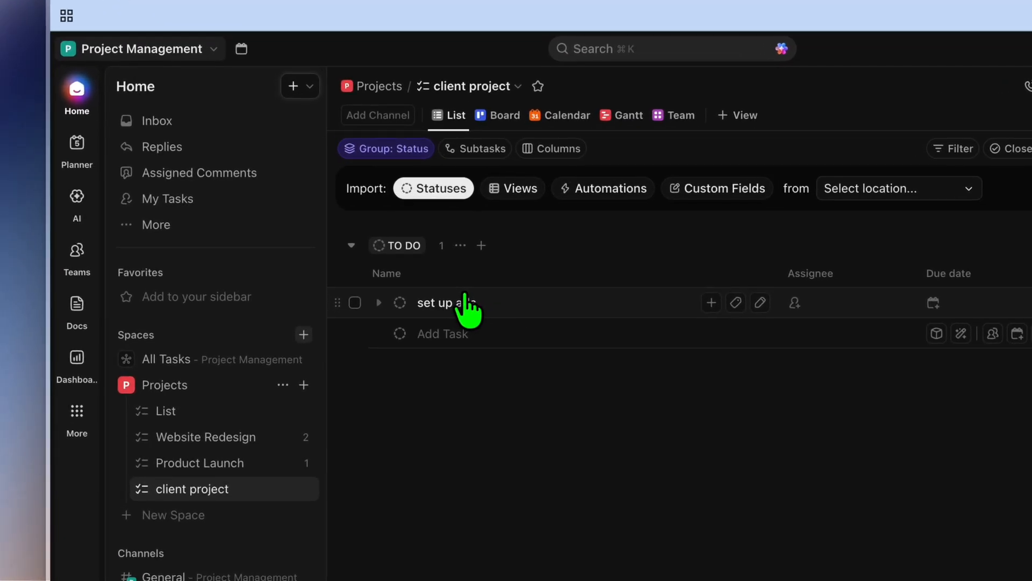
# Open the set up ads task and give it a due date of Monday, May 11, 2026 and a start date of Tomorrow.
pyautogui.click(466, 303)
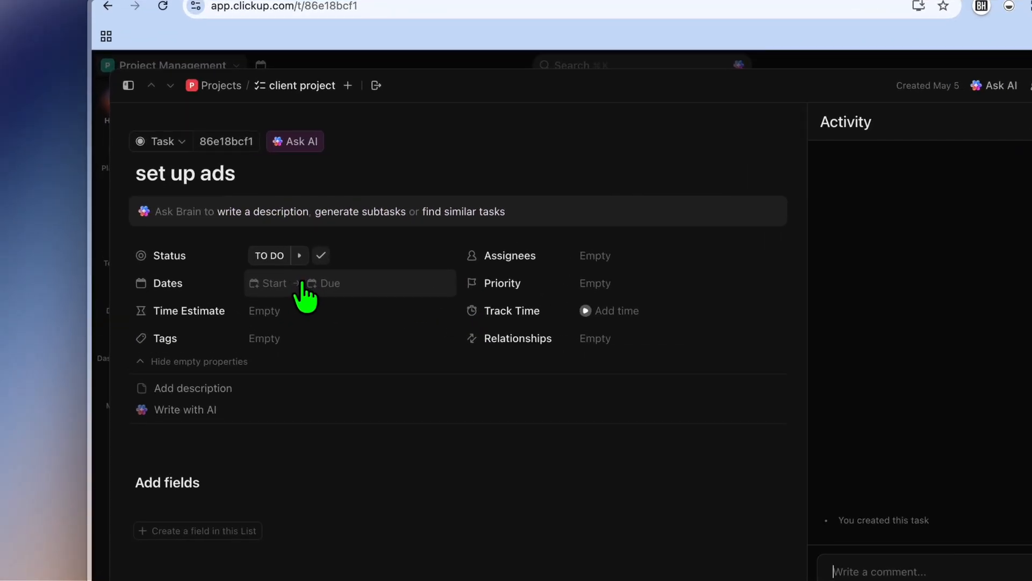
pyautogui.click(307, 283)
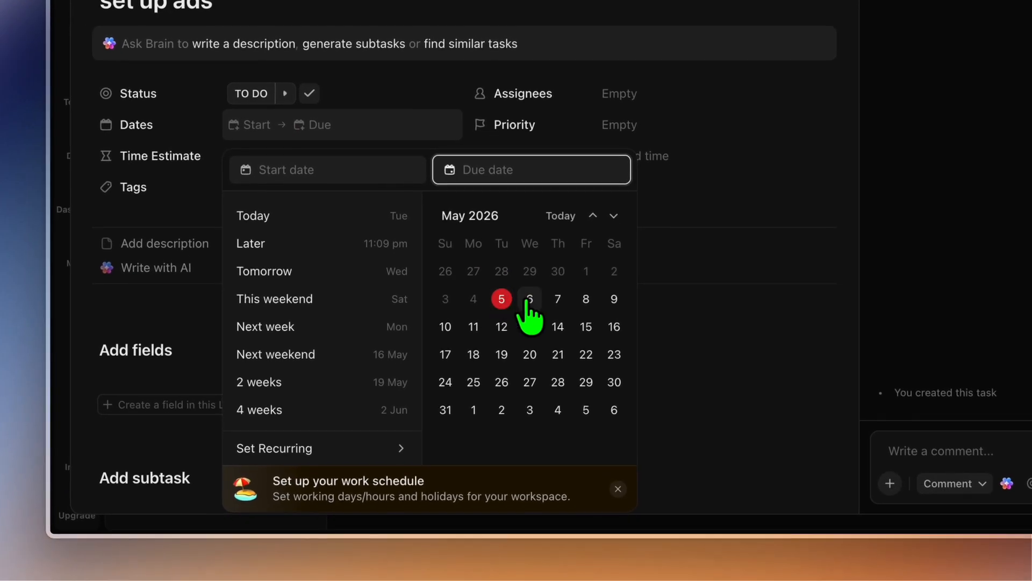
pyautogui.click(473, 326)
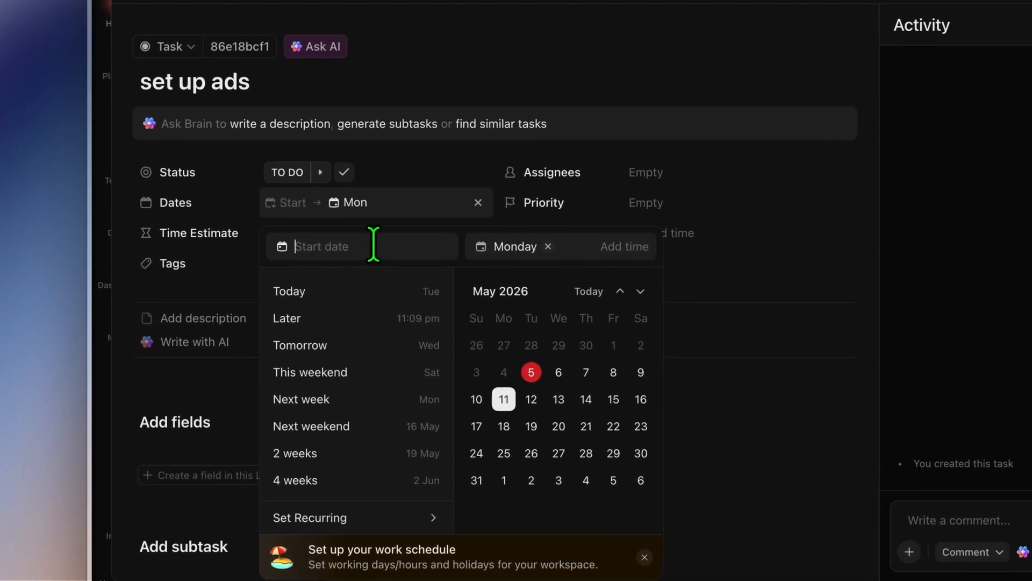
pyautogui.click(285, 289)
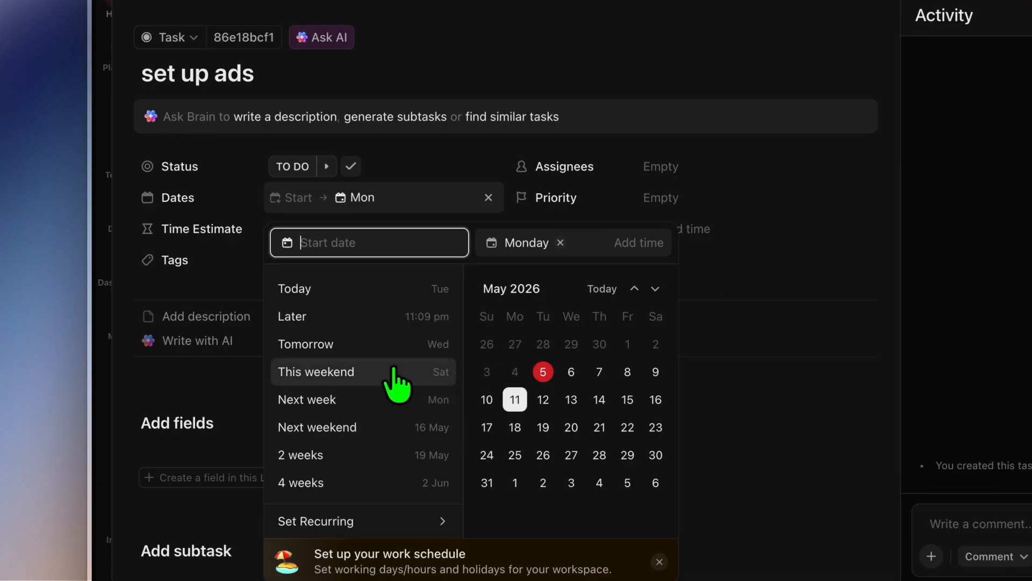
pyautogui.click(369, 345)
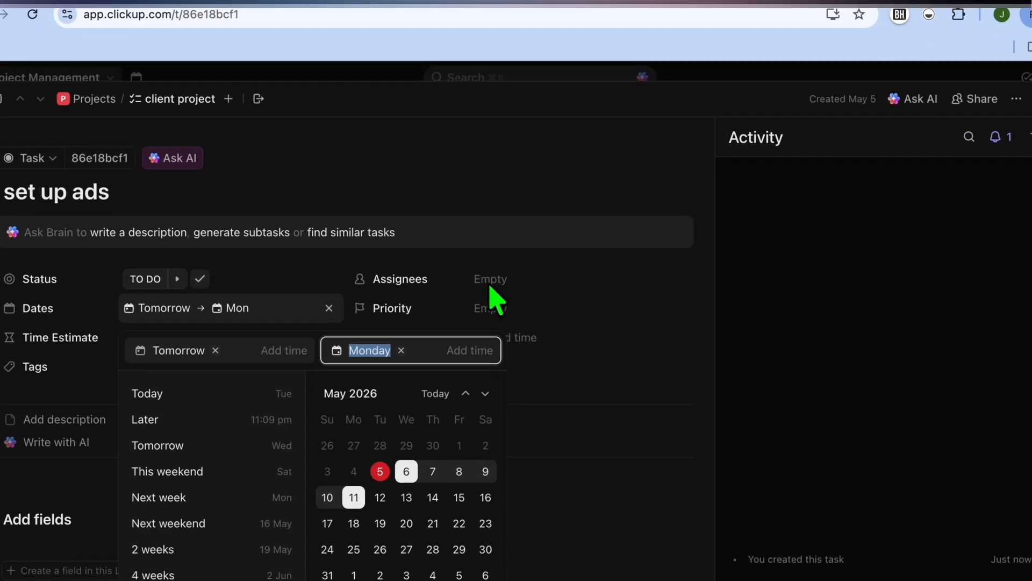
pyautogui.click(473, 241)
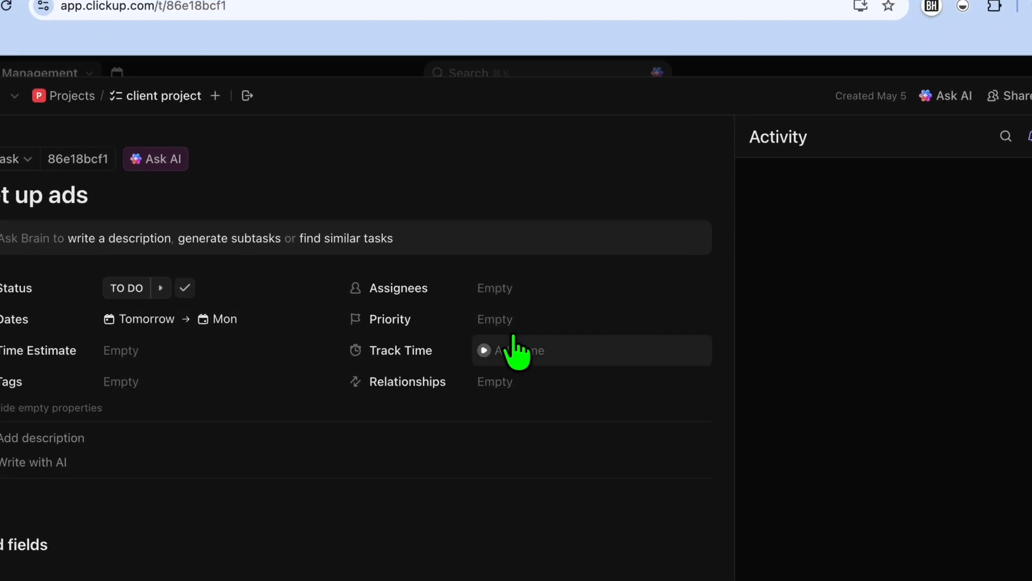
# Set the set up ads task's priority to Normal.
pyautogui.click(519, 323)
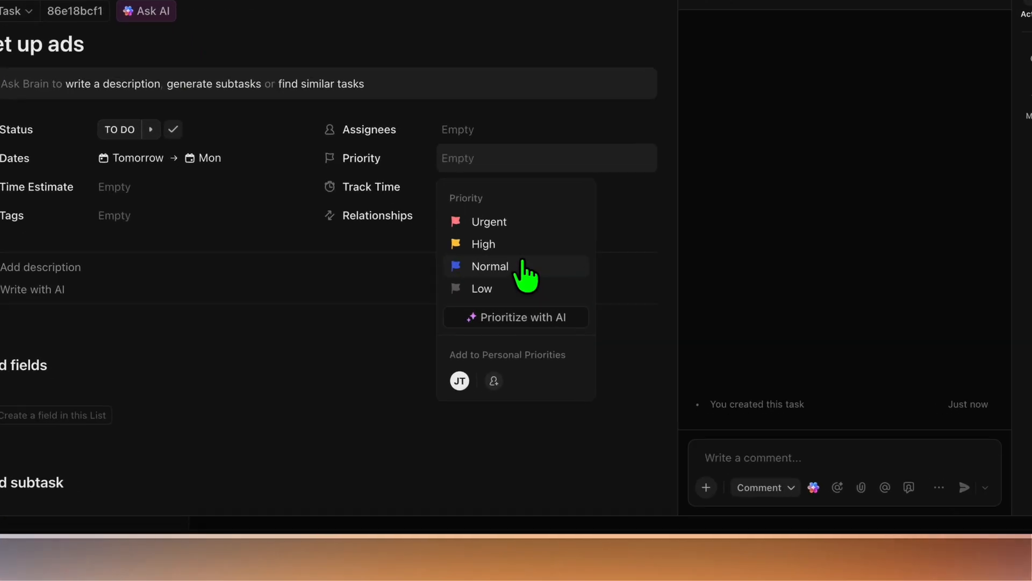
pyautogui.click(519, 339)
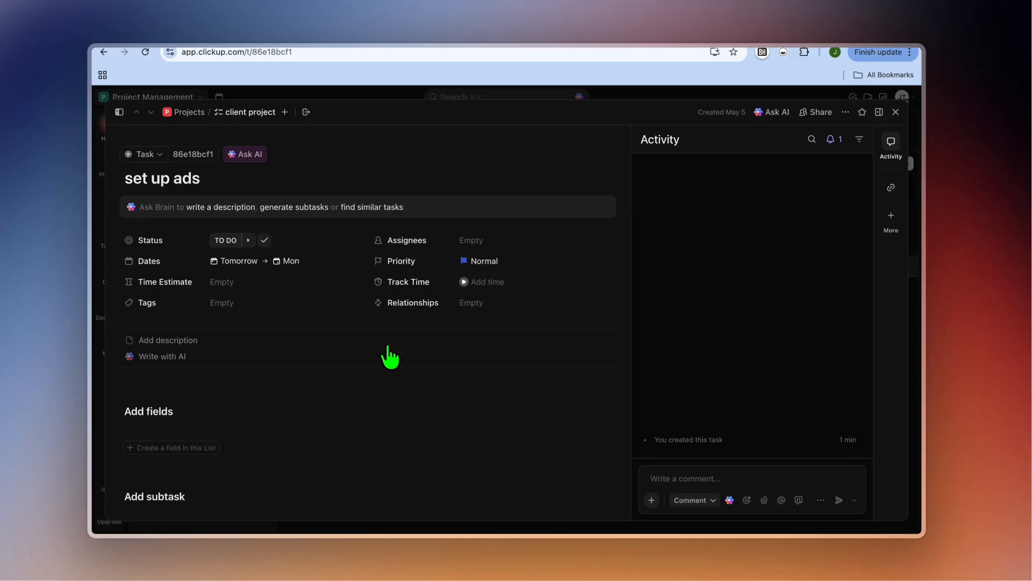
# Look over the task's custom field, subtask, checklist and attachment sections, and close the task.
pyautogui.scroll(-3, 375, 369)
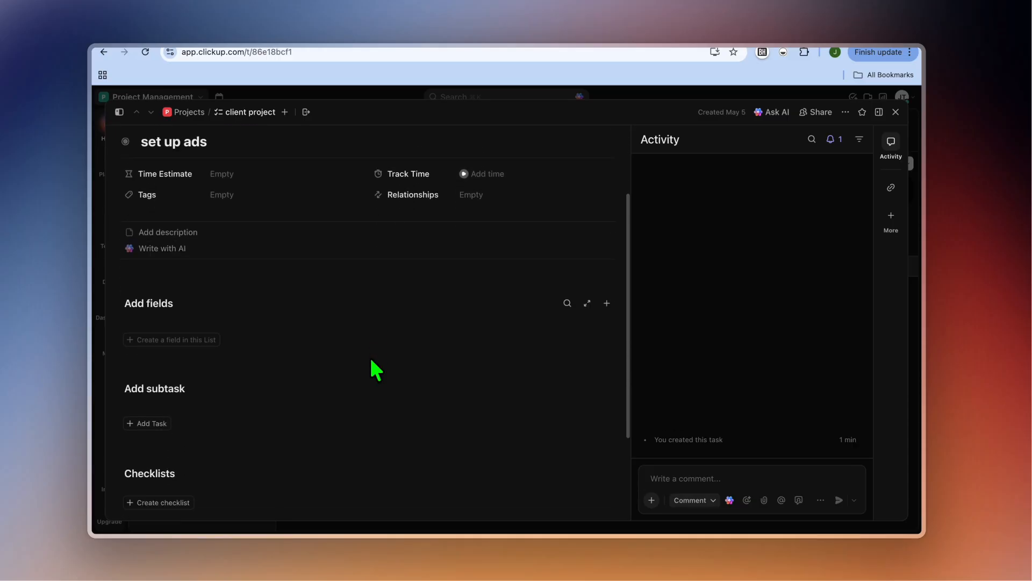
pyautogui.scroll(-3, 375, 369)
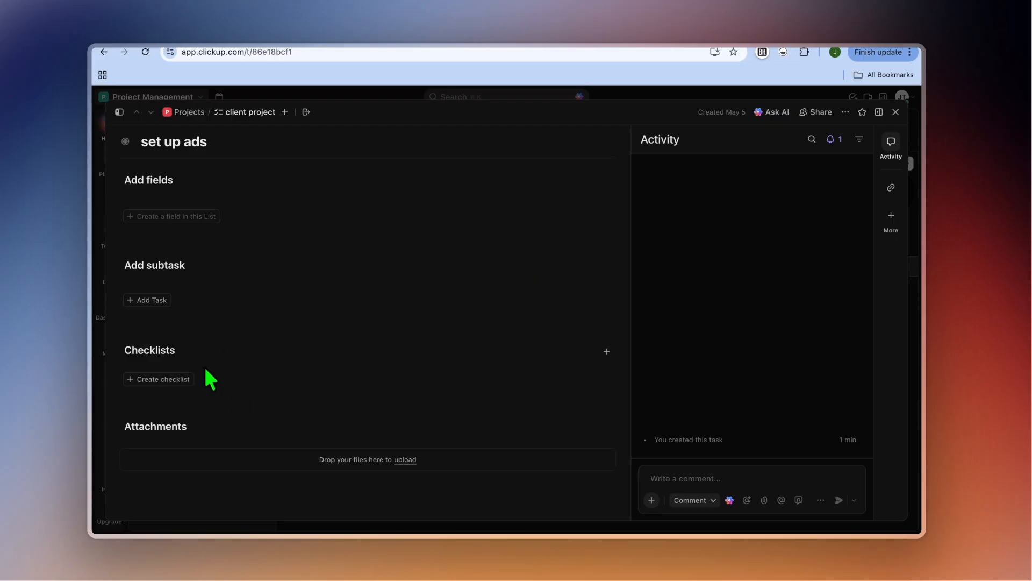
pyautogui.scroll(-2, 258, 456)
pyautogui.scroll(3, 257, 456)
pyautogui.scroll(4, 257, 456)
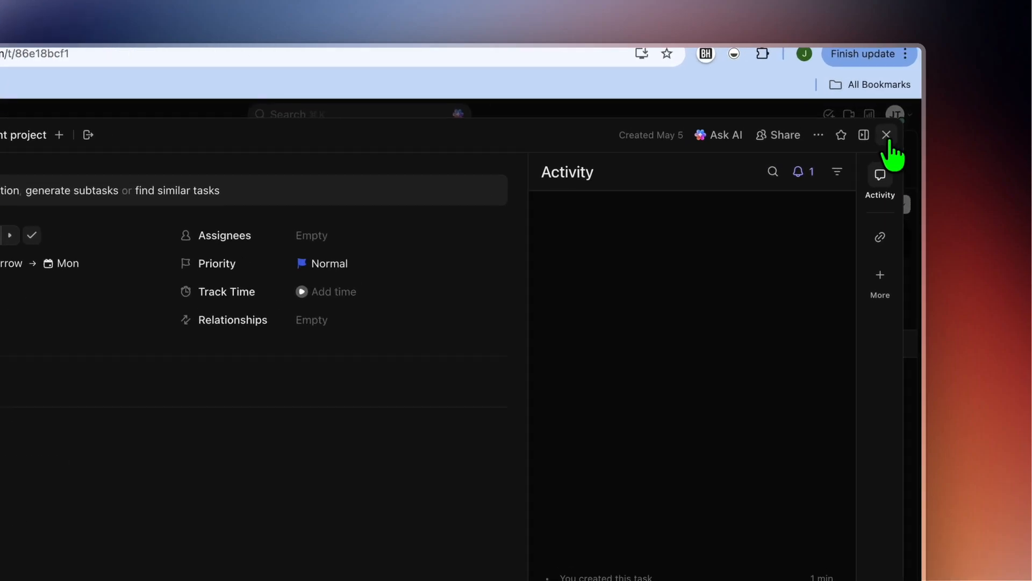
pyautogui.click(886, 135)
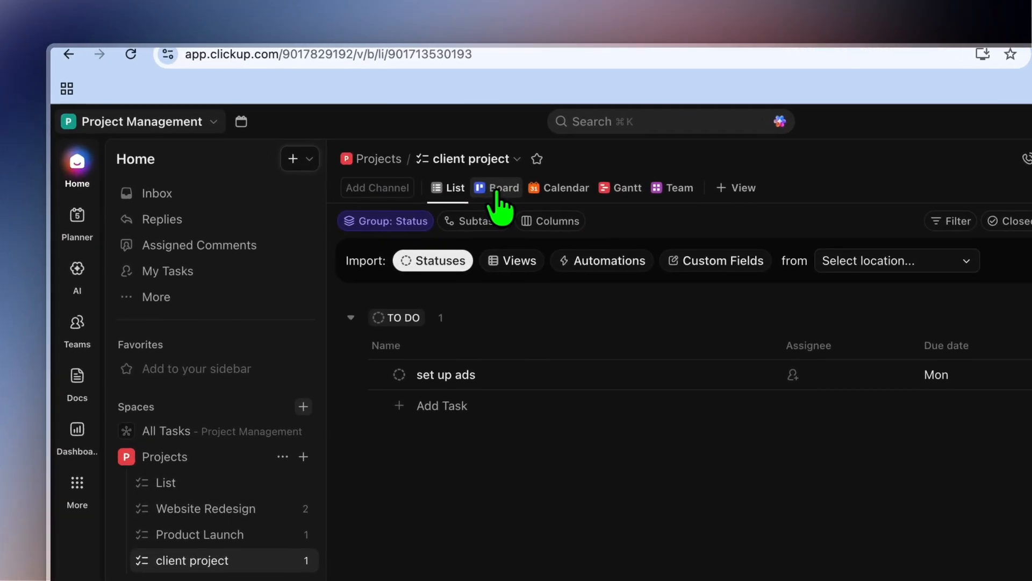
# Show the client project list as a Board and look across its status columns.
pyautogui.click(385, 146)
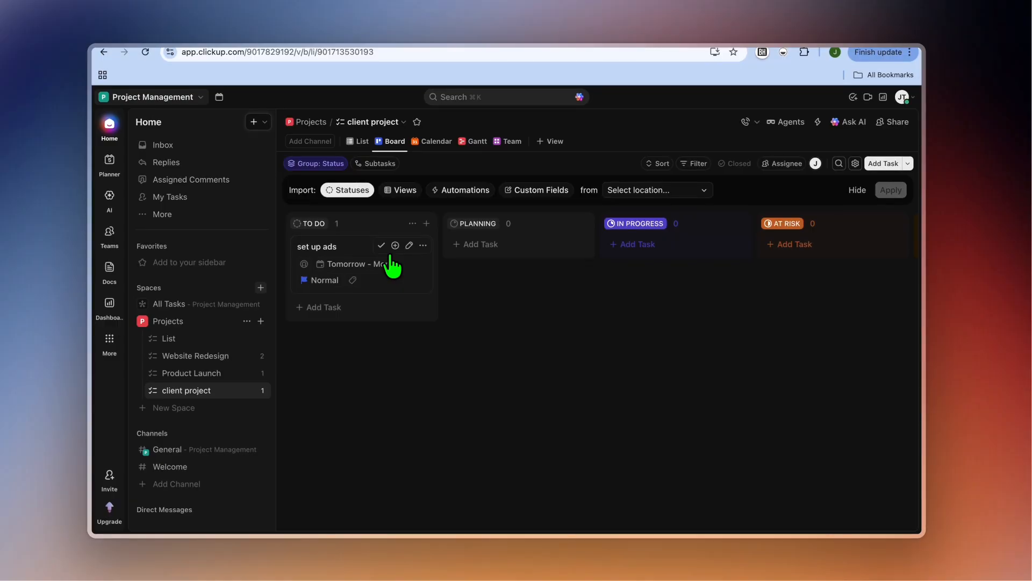
pyautogui.hscroll(5, 511, 238)
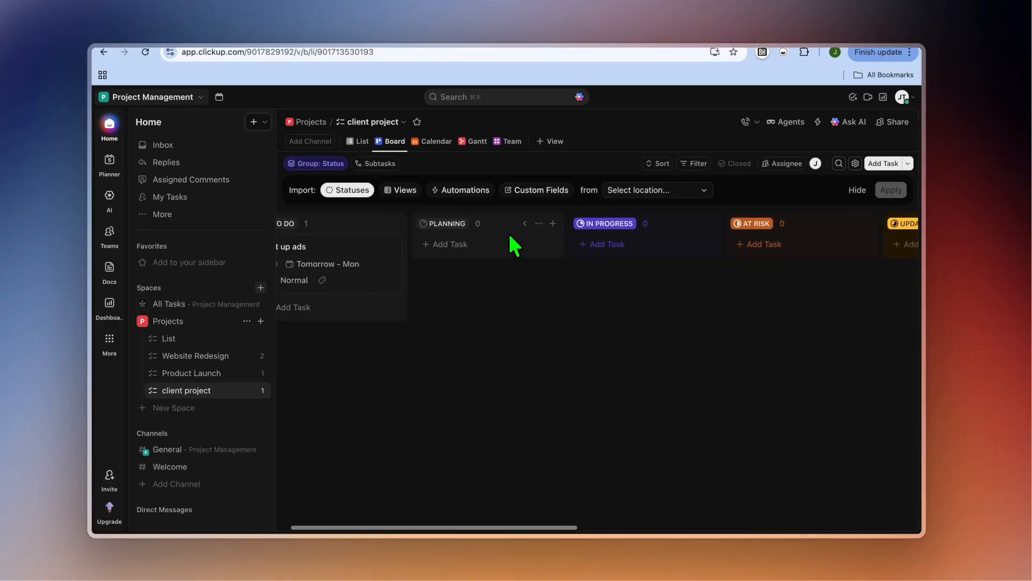
pyautogui.hscroll(10, 675, 249)
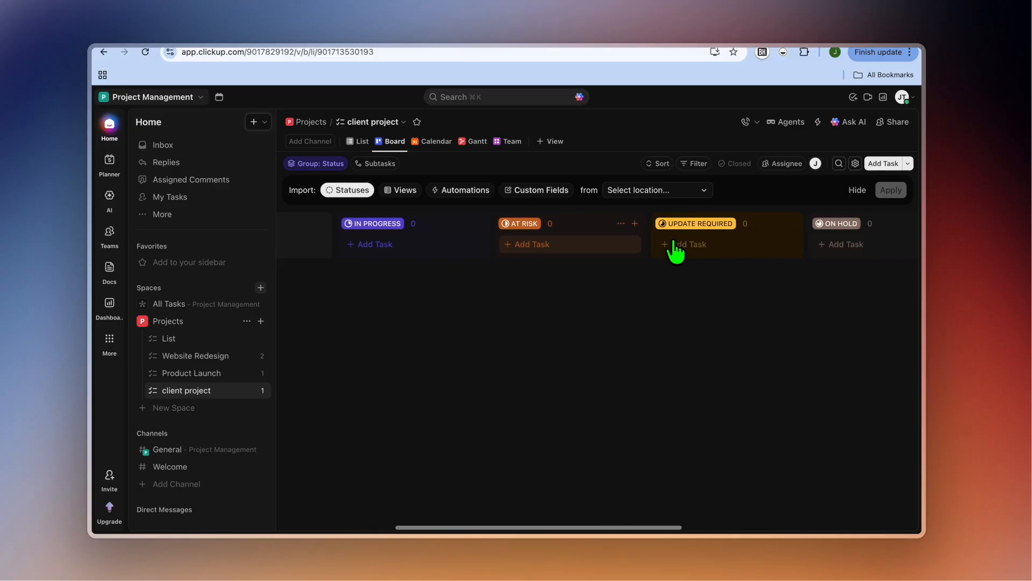
pyautogui.hscroll(20, 738, 248)
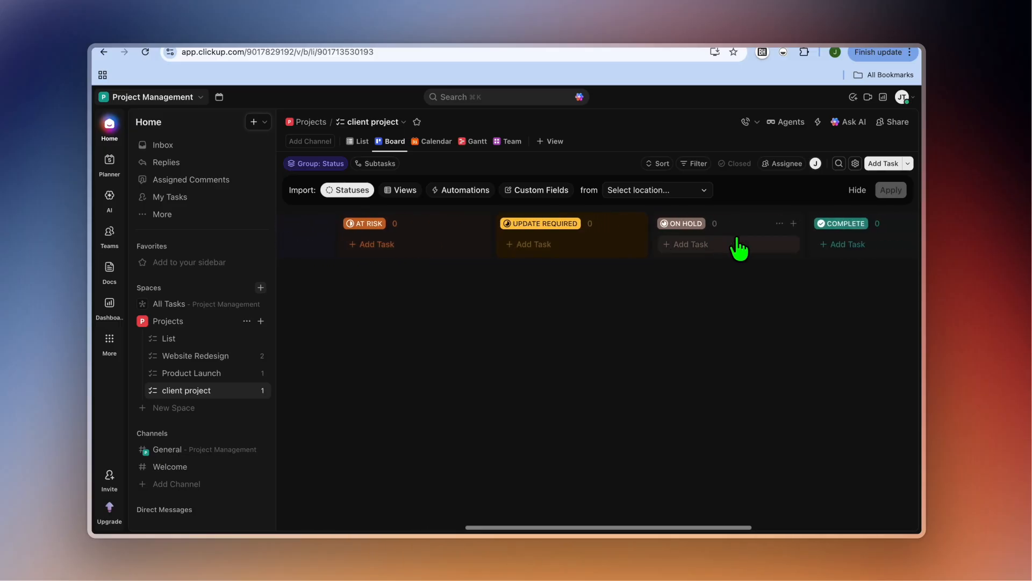
# Examine the board's remaining status columns and the entry for adding a new status group, leaving it empty.
pyautogui.hscroll(4, 738, 247)
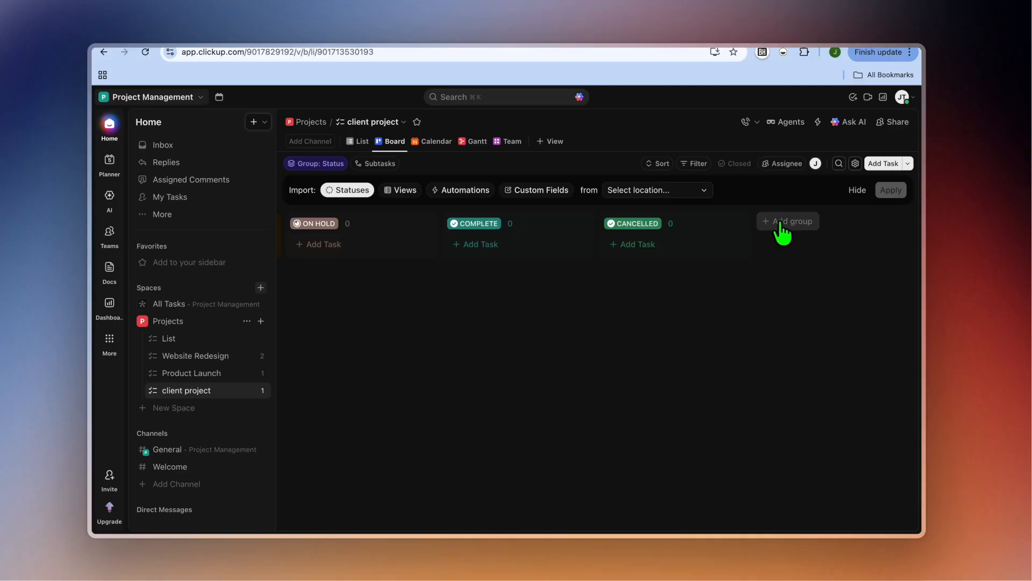
pyautogui.click(781, 226)
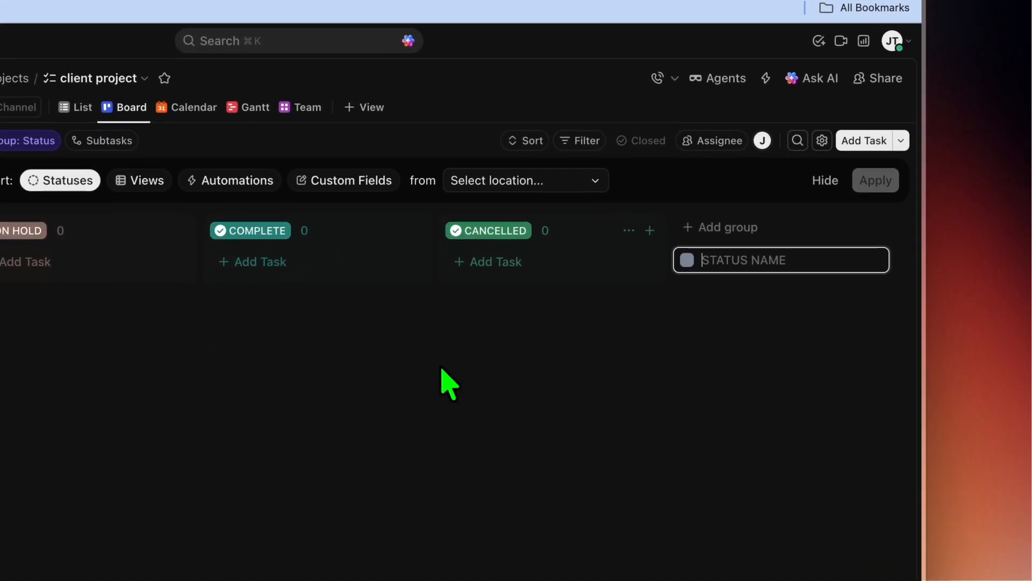
pyautogui.click(442, 449)
pyautogui.hscroll(-5, 449, 295)
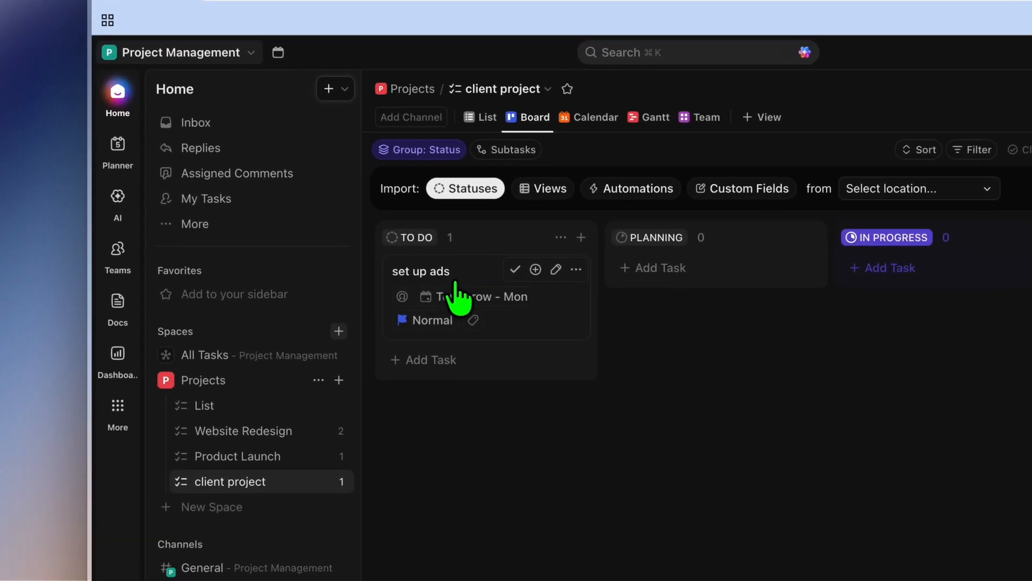
# Move the set up ads task on the board from To Do to Planning and on to In Progress.
pyautogui.moveTo(455, 284); pyautogui.dragTo(727, 269)
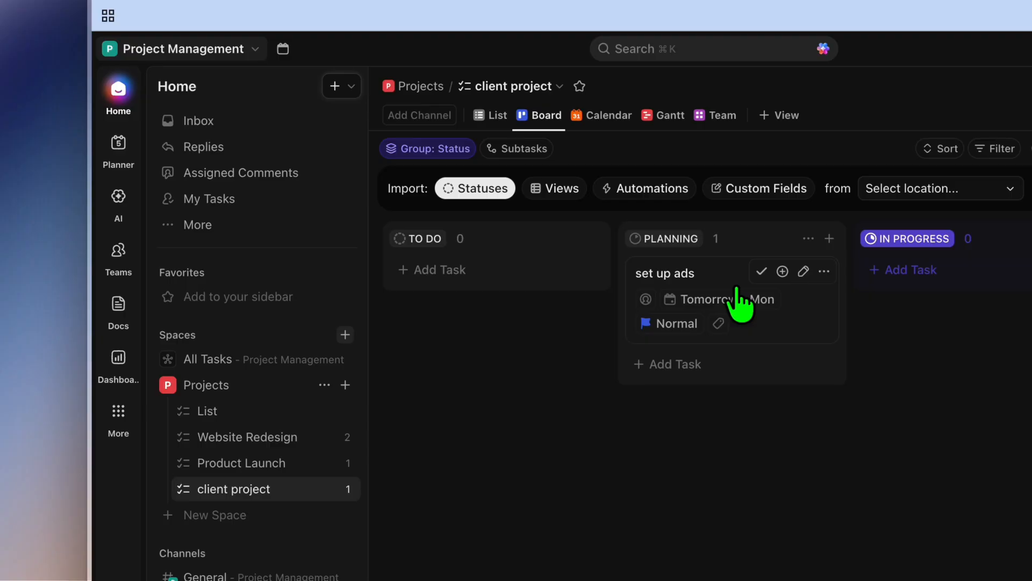
pyautogui.moveTo(741, 304); pyautogui.dragTo(948, 288)
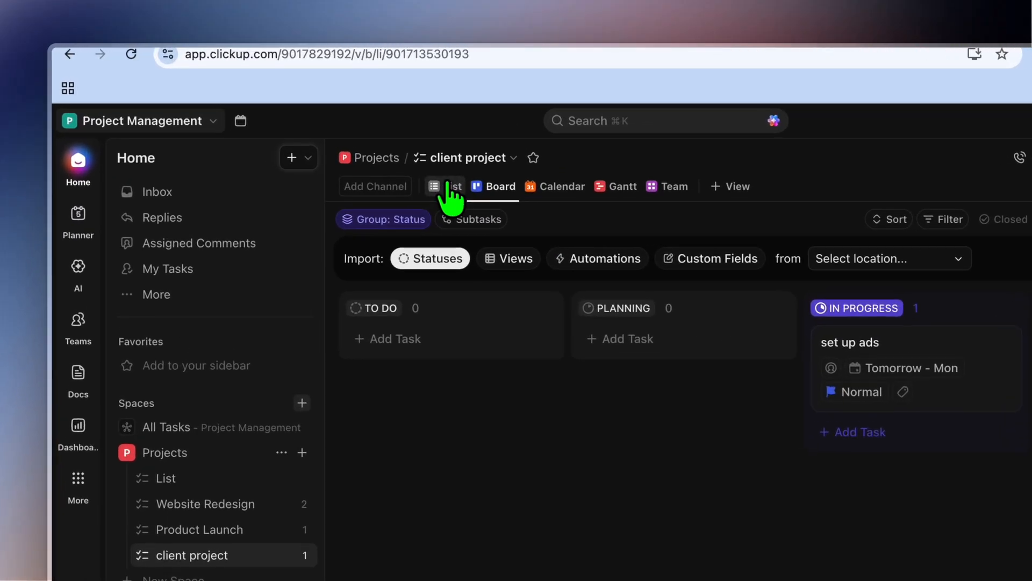
# Review the set up ads task in the List and Gantt views, and return to the Board view.
pyautogui.click(358, 141)
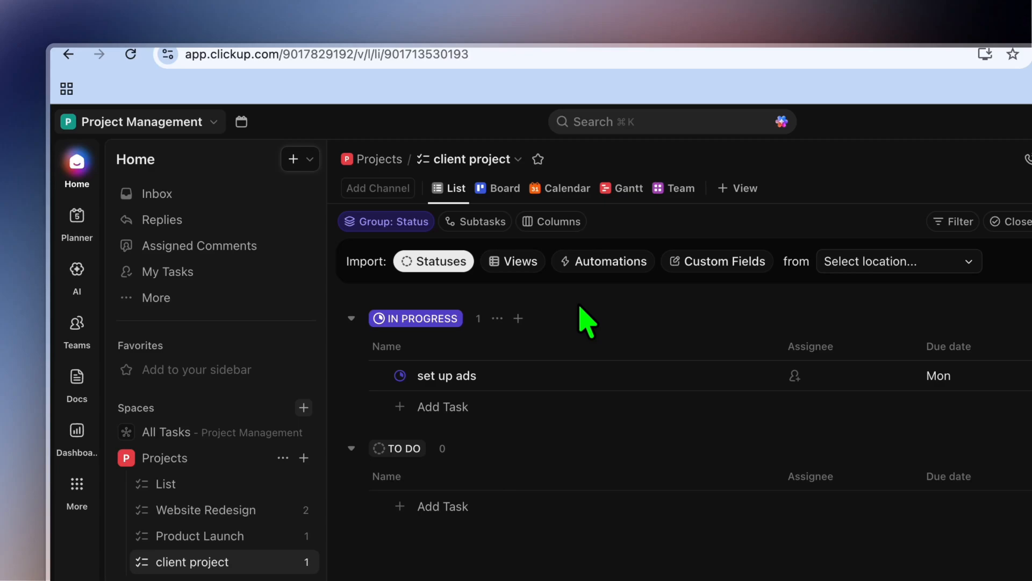
pyautogui.click(614, 188)
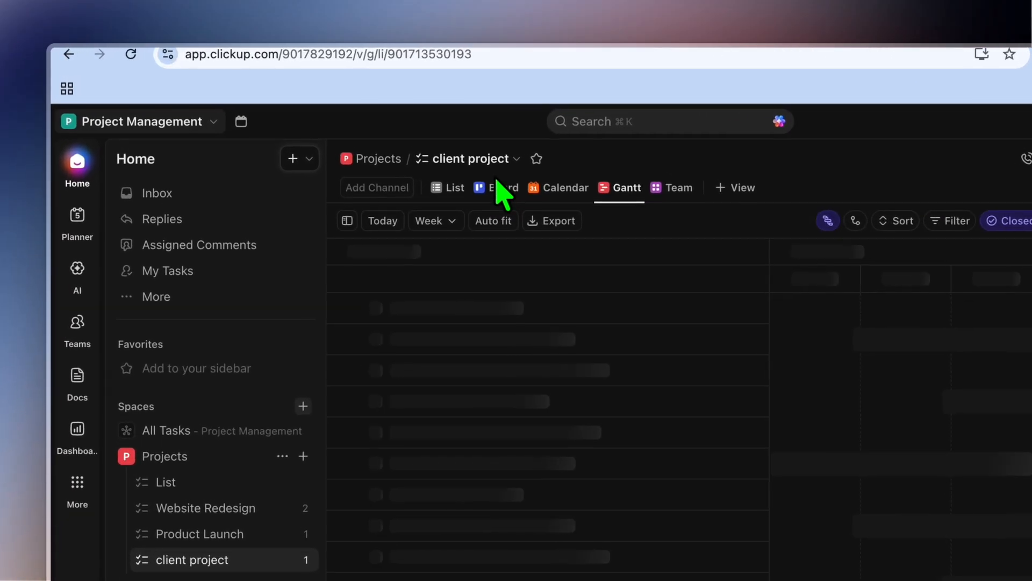
pyautogui.click(393, 142)
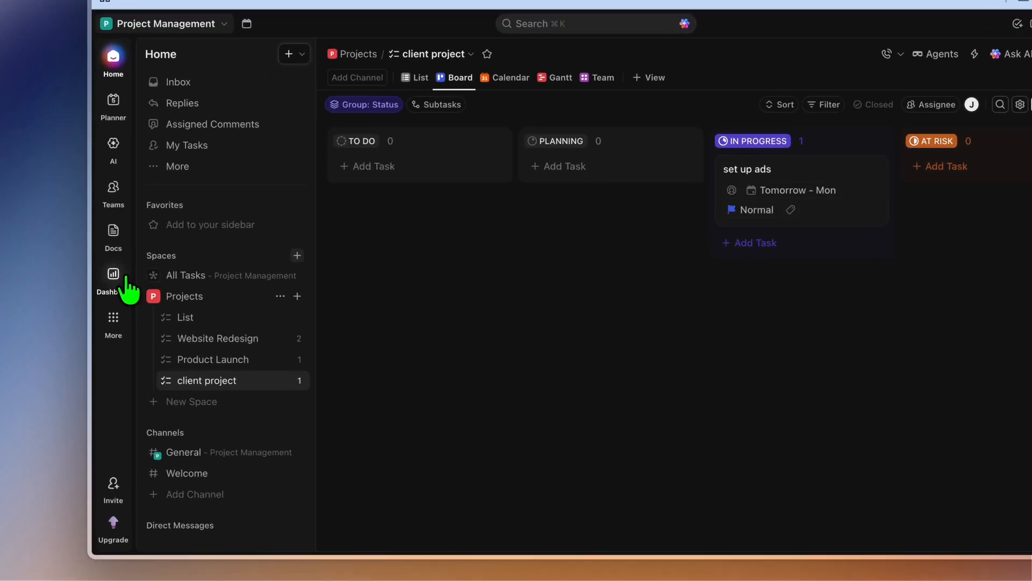
# Create a new dashboard, preview the Project Management template, and close the preview without starting a trial.
pyautogui.click(109, 304)
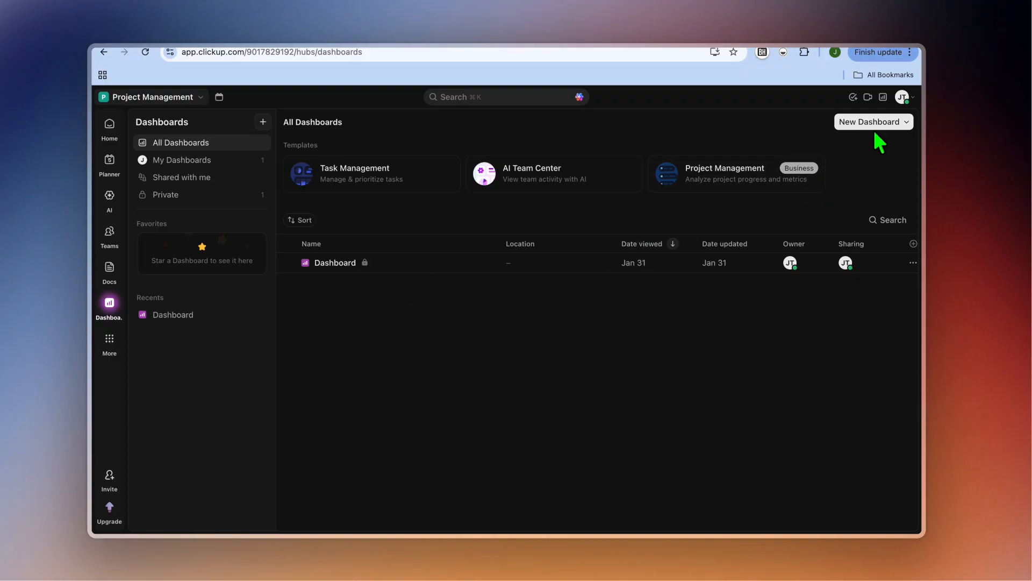
pyautogui.click(876, 123)
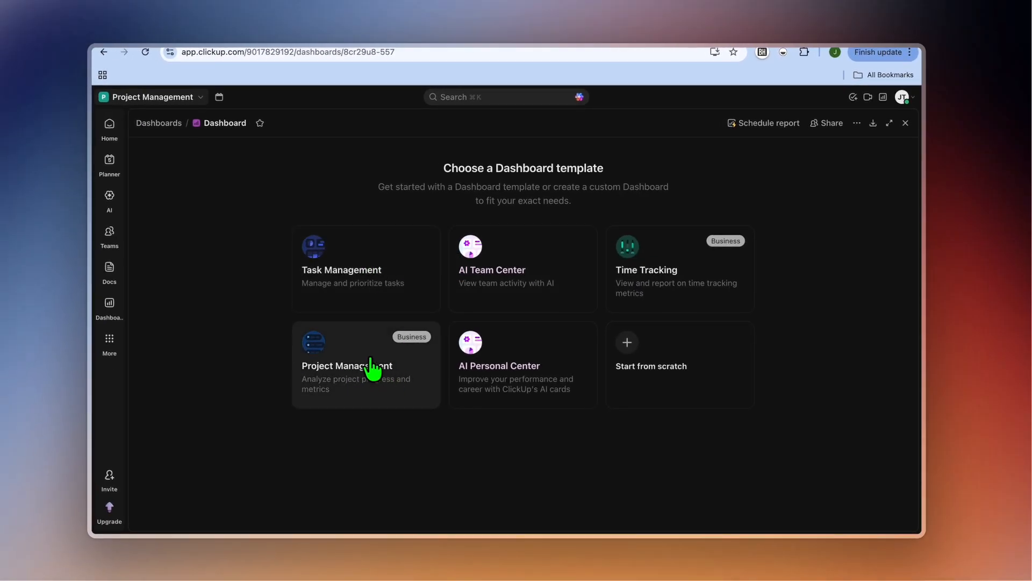
pyautogui.click(371, 369)
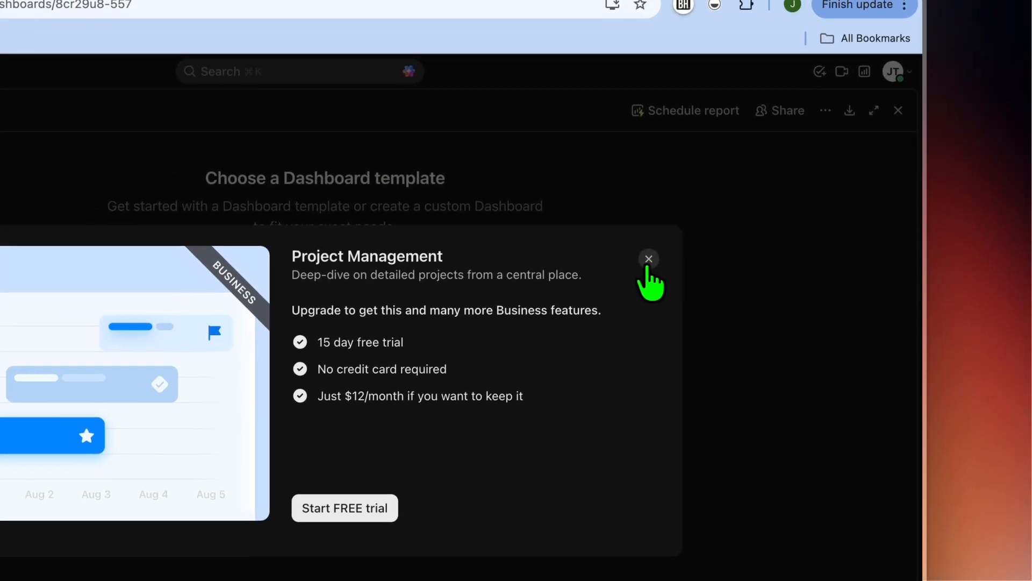
pyautogui.click(649, 259)
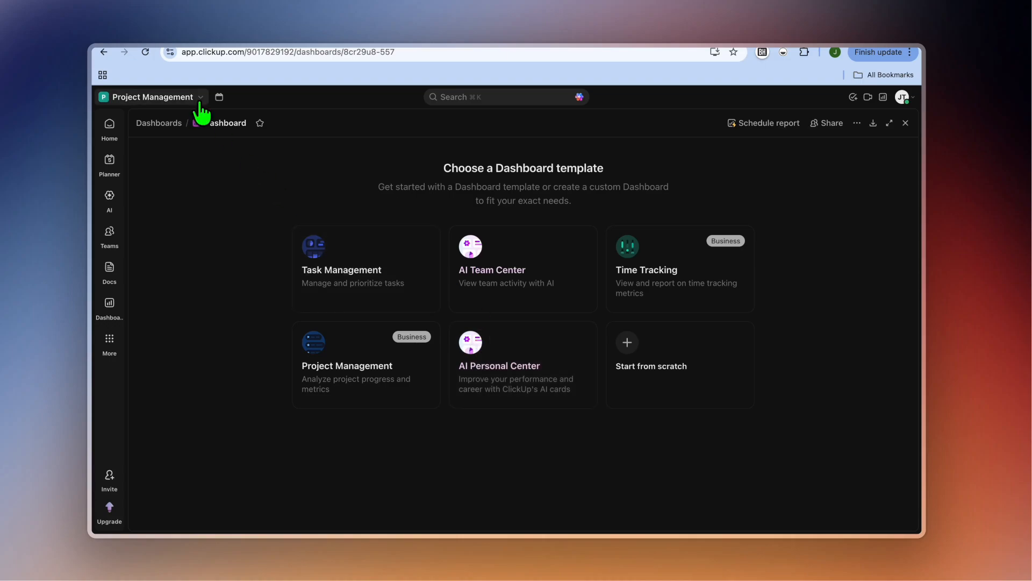
# Open the AI section to view its Super Agents options.
pyautogui.click(212, 123)
pyautogui.click(115, 200)
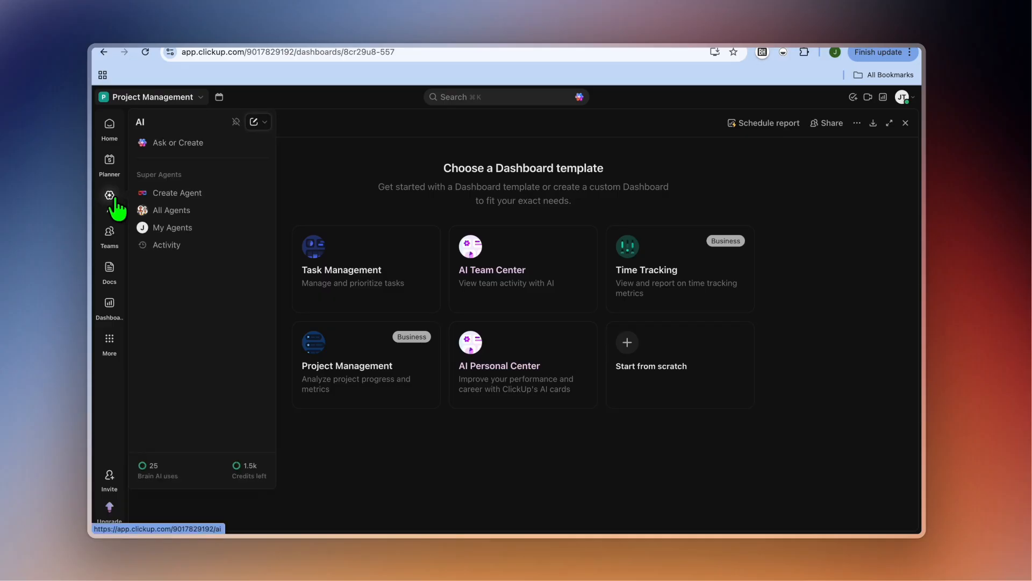